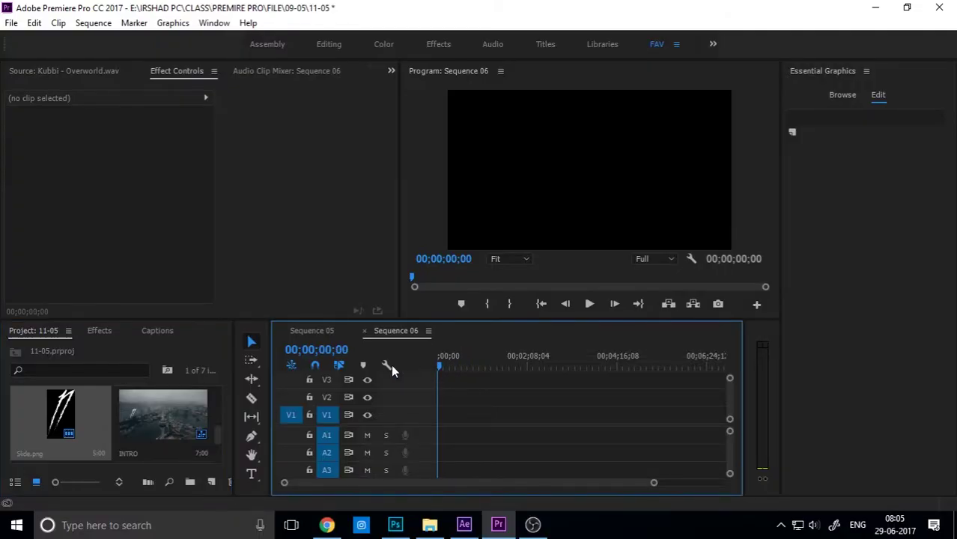
Add a text layer reading 'BEAUTIFULDESTINATION' in the Program monitor
left_click(252, 473)
left_click(499, 170)
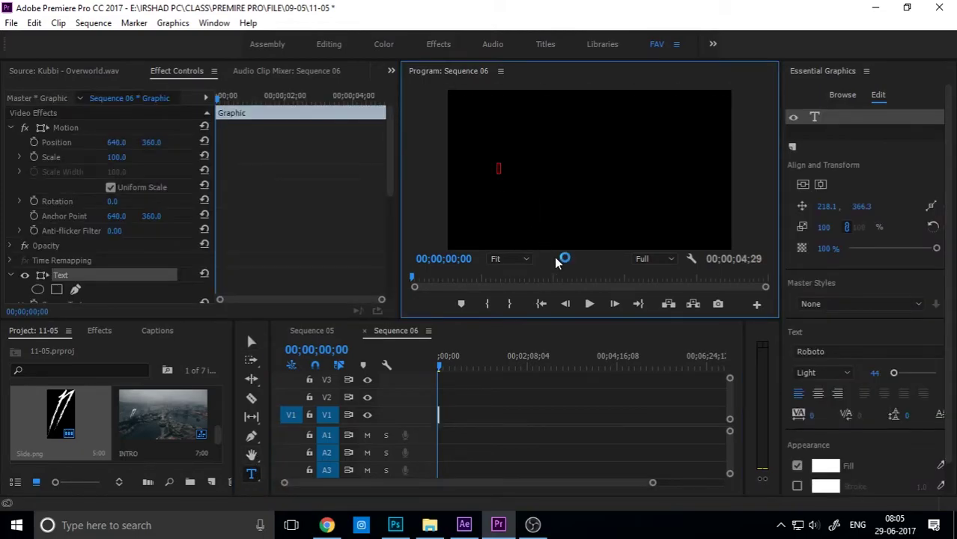
type("BEAUTIFUL")
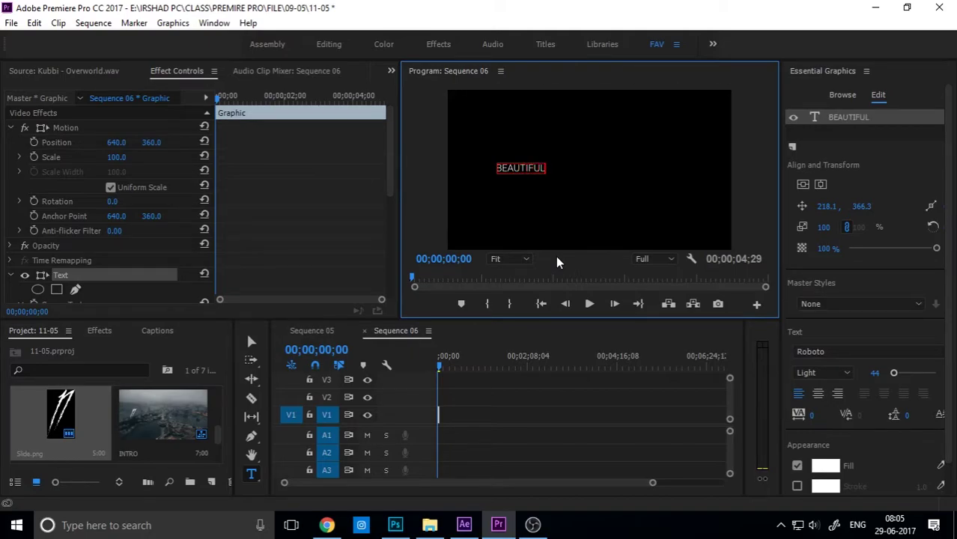
type("DESTINATION")
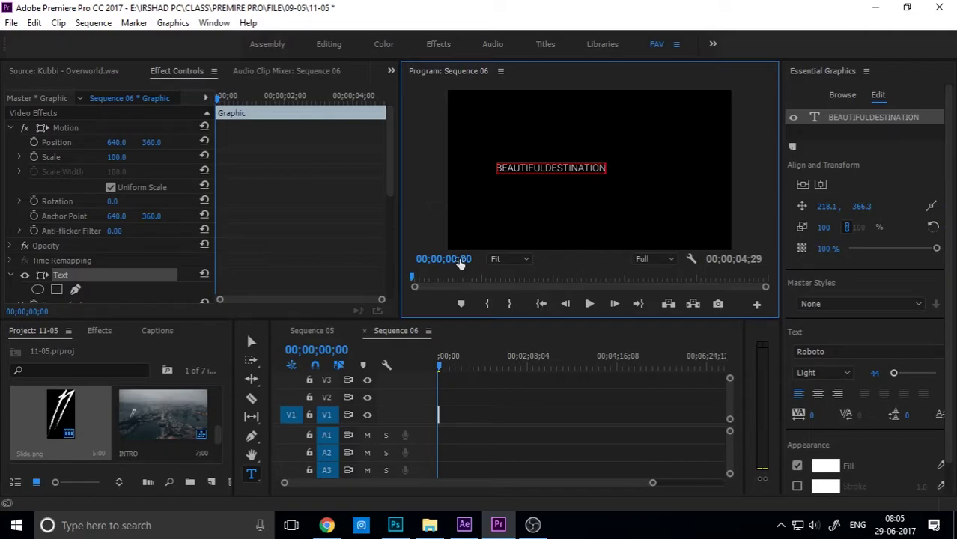
Center-align the title text and center it horizontally and vertically in the frame
left_click(252, 342)
left_click(818, 393)
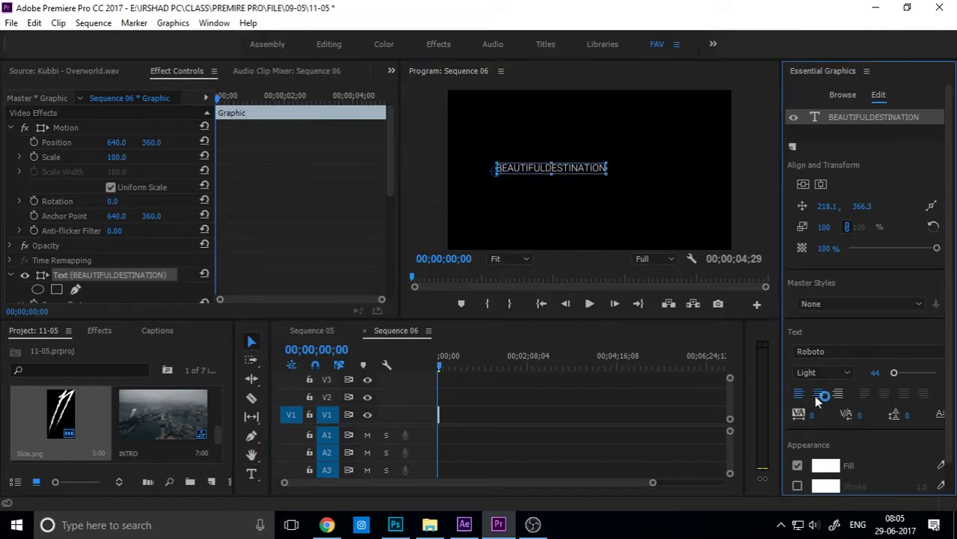
left_click(804, 186)
left_click(821, 184)
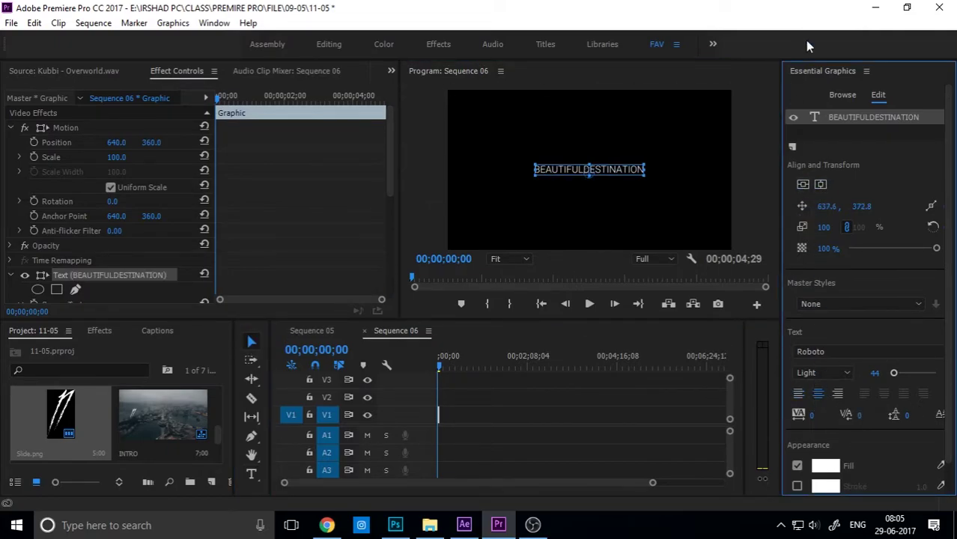
Increase the title's font size from 44 to 54 in Essential Graphics
left_click(214, 24)
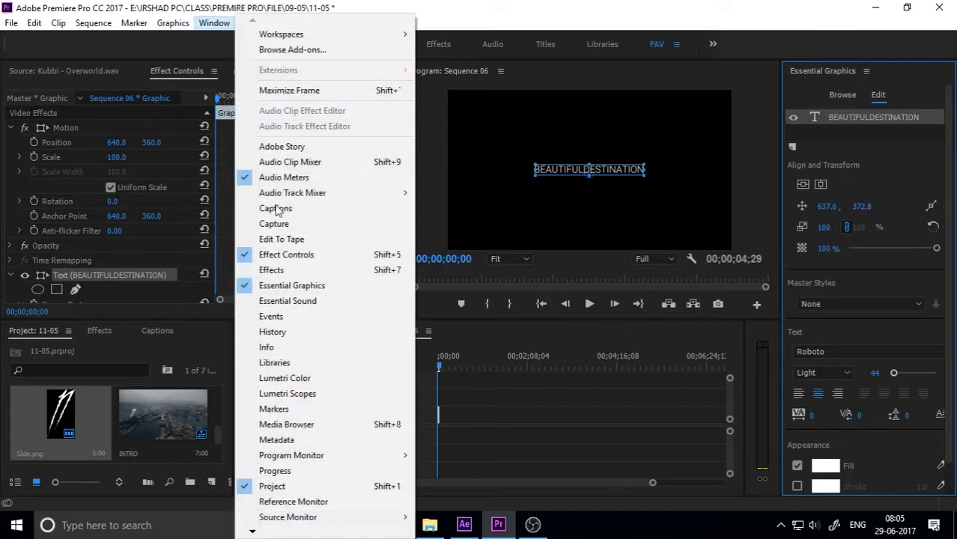
left_click(641, 6)
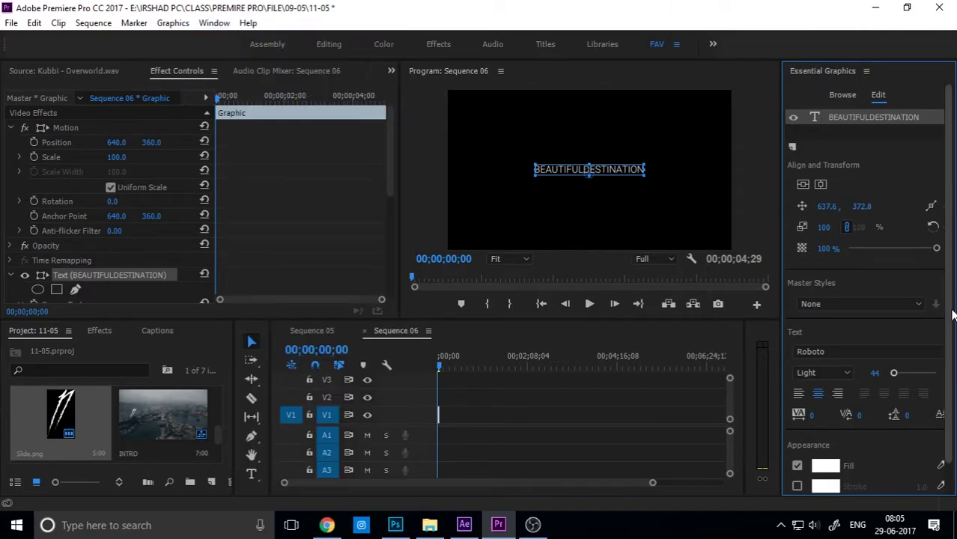
scroll(945, 360, "down", 1)
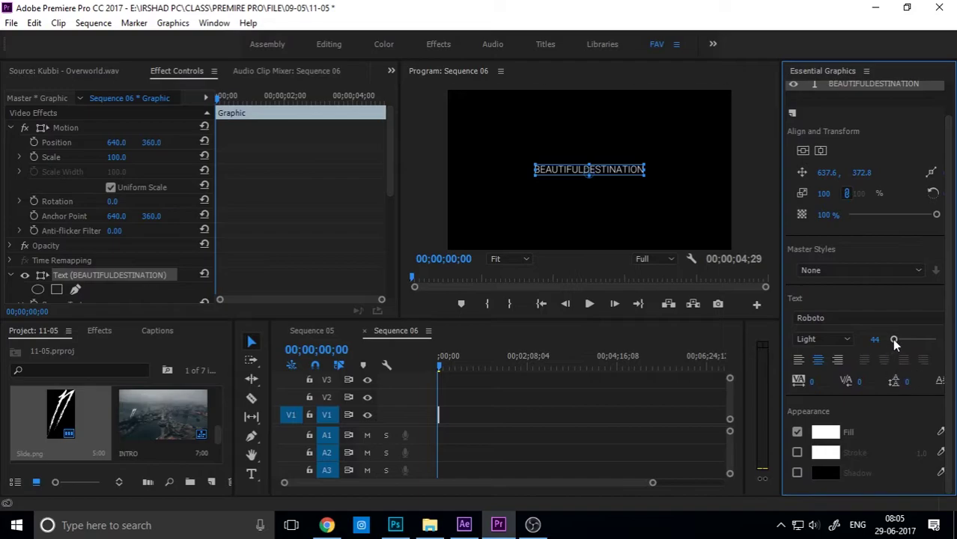
left_click_drag(894, 341, 896, 342)
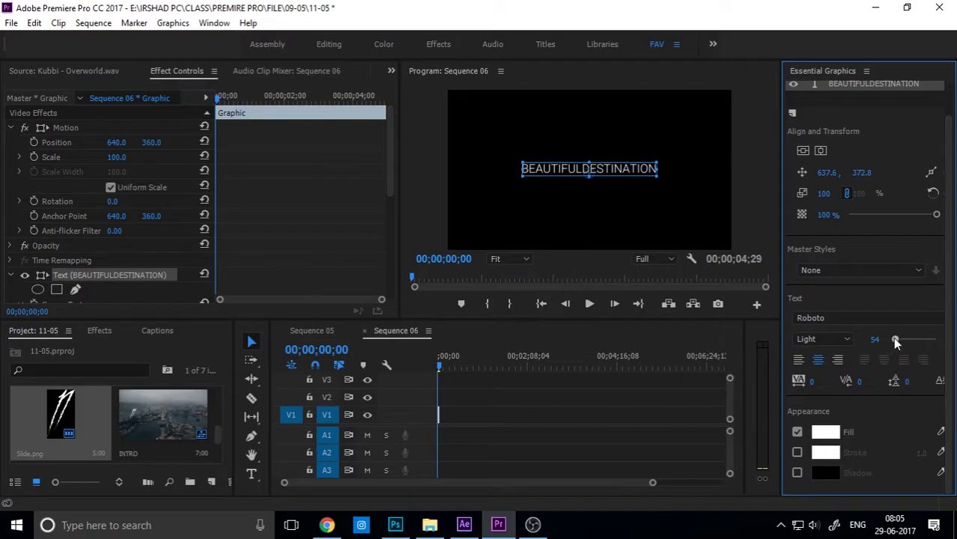
Set the word BEAUTIFUL to Black font weight and re-center the title
left_click(252, 475)
left_click_drag(583, 171, 499, 178)
left_click(845, 340)
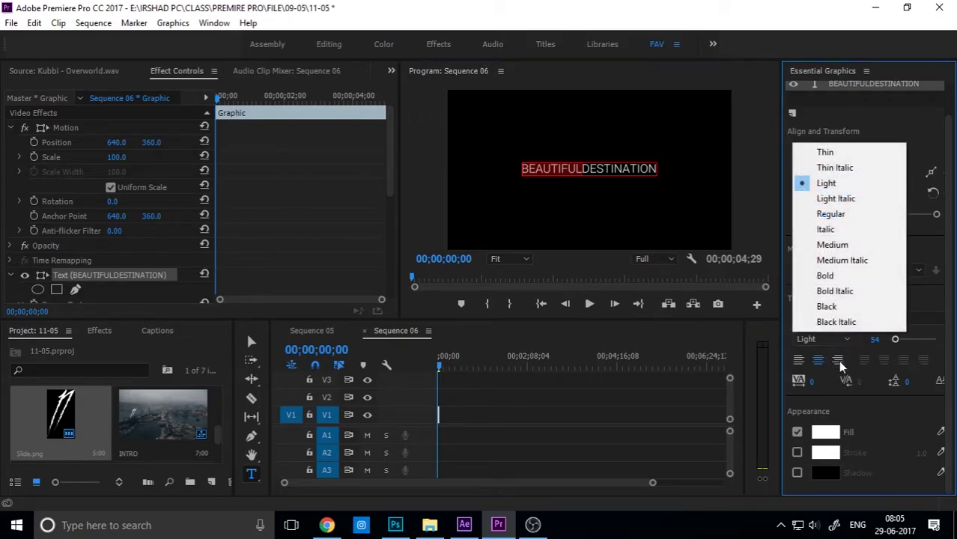
left_click(831, 308)
left_click(252, 343)
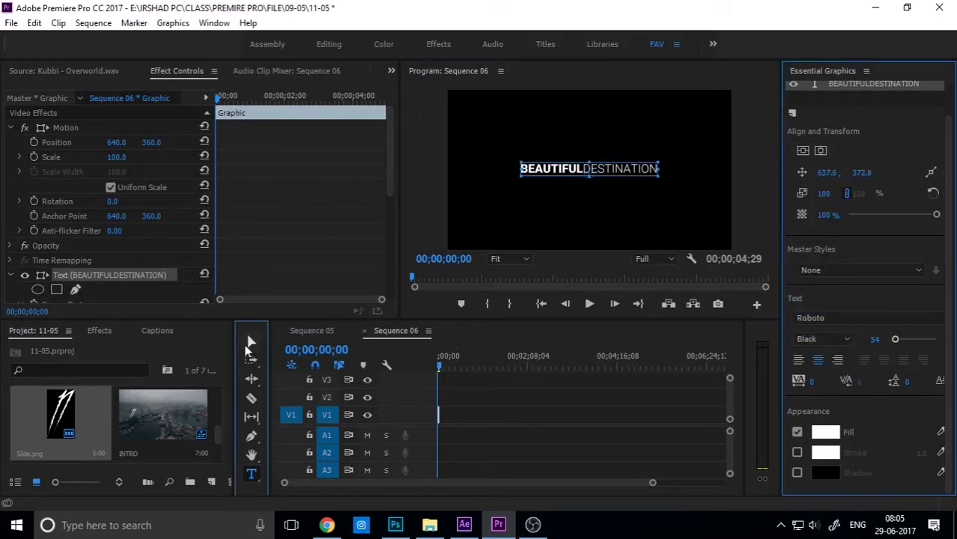
left_click(821, 151)
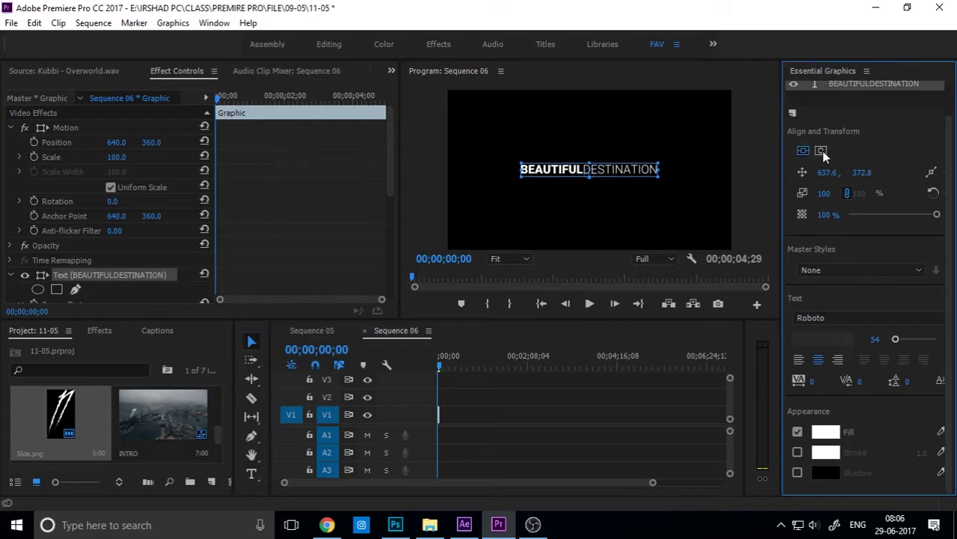
left_click(668, 206)
left_click(633, 171)
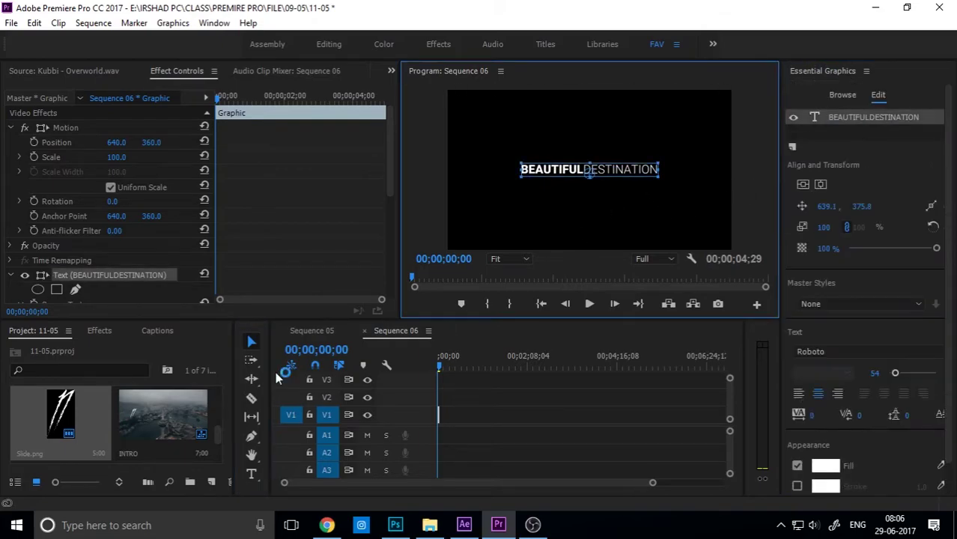
Import Slide.png as a new image layer in the title graphic, then zoom the timeline in
left_click(794, 145)
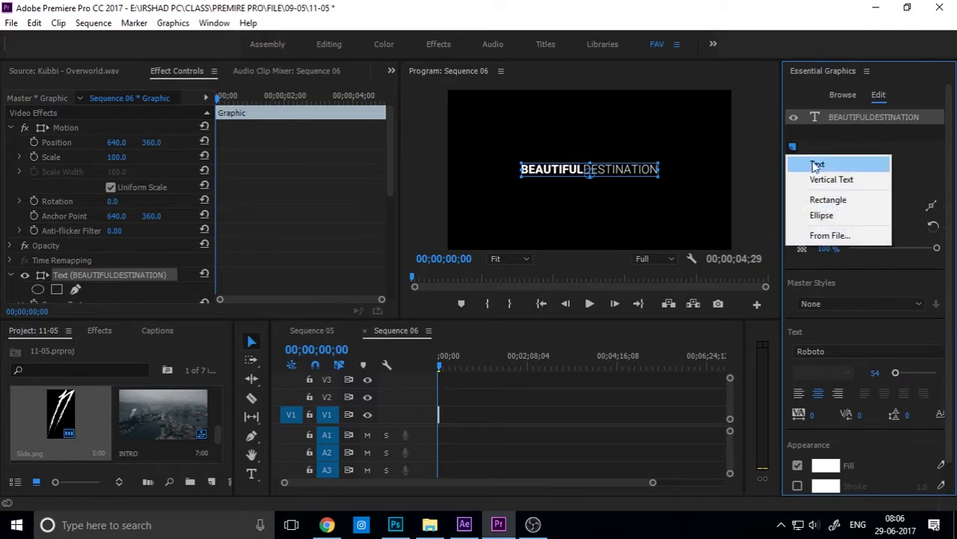
left_click(845, 241)
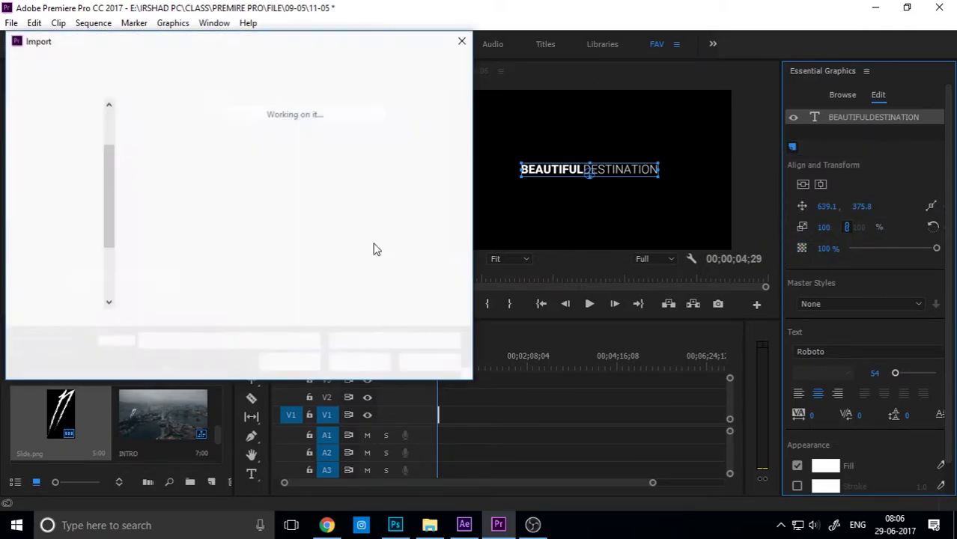
left_click(159, 158)
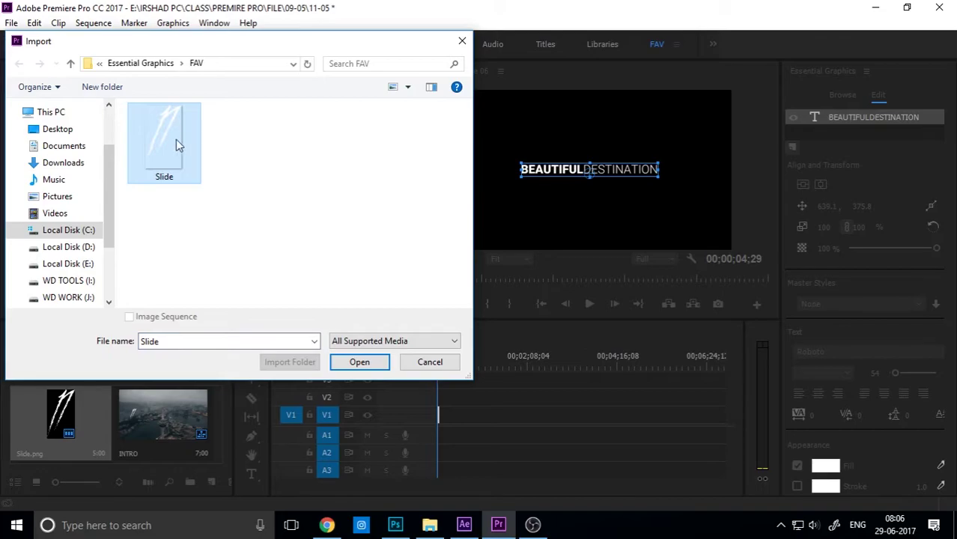
double_click(176, 140)
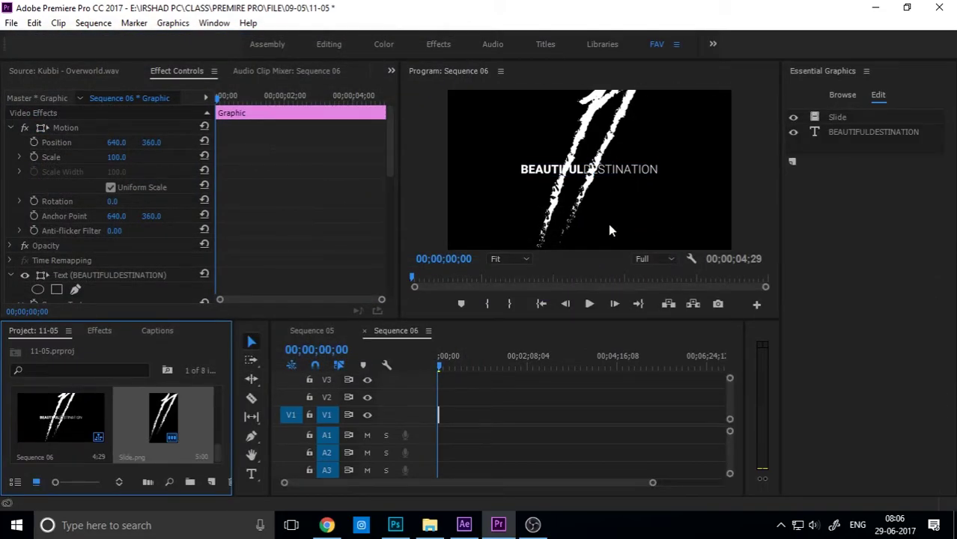
left_click(430, 366)
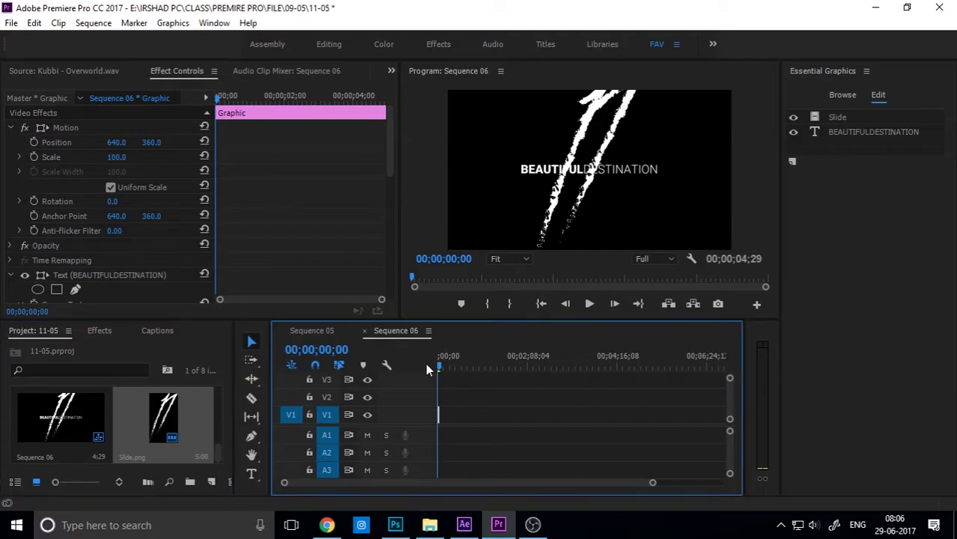
key("=")
key("=")
key("=")
key("=")
key("=")
key("=")
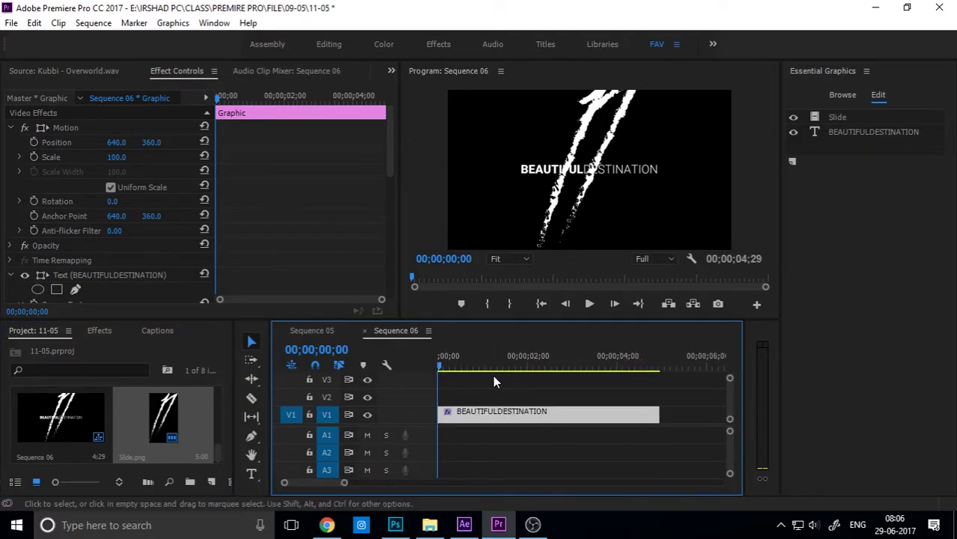
Scale the Slide layer down to 17% and move it to X 244, left of the title
left_click(843, 117)
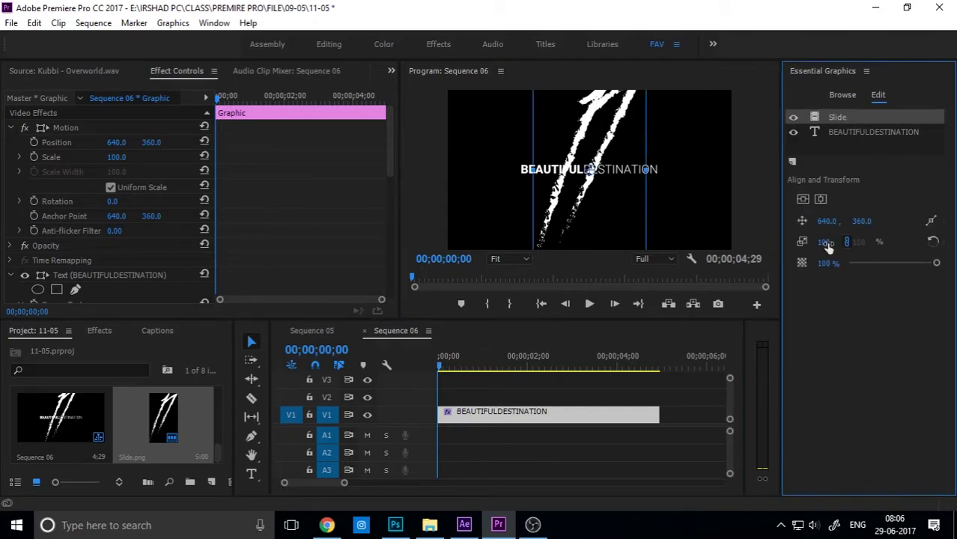
left_click_drag(826, 242, 763, 242)
left_click_drag(830, 222, 544, 231)
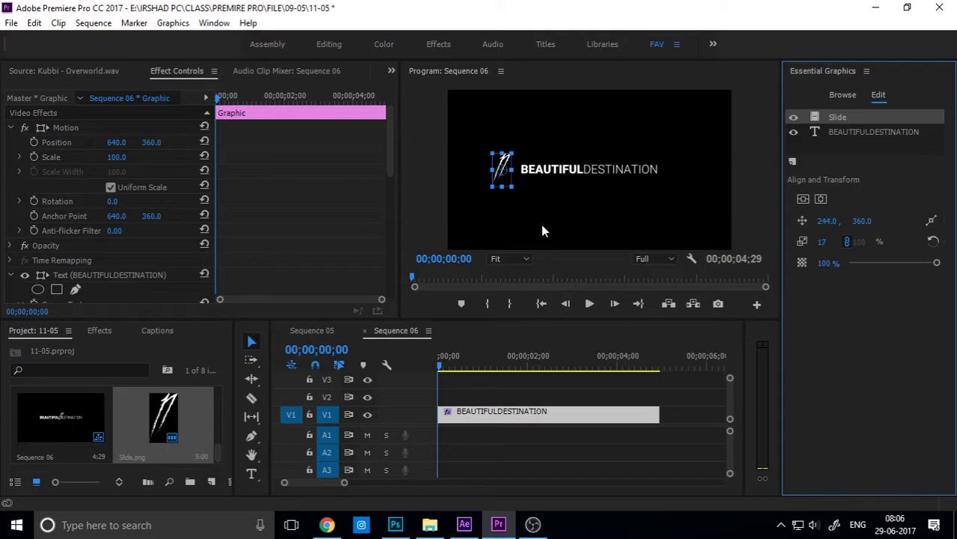
Keyframe the slash's Position to slide right across the title by 00;00;00;20, returning left by 00;00;01;15
left_click(11, 129)
scroll(30, 227, "down", 5)
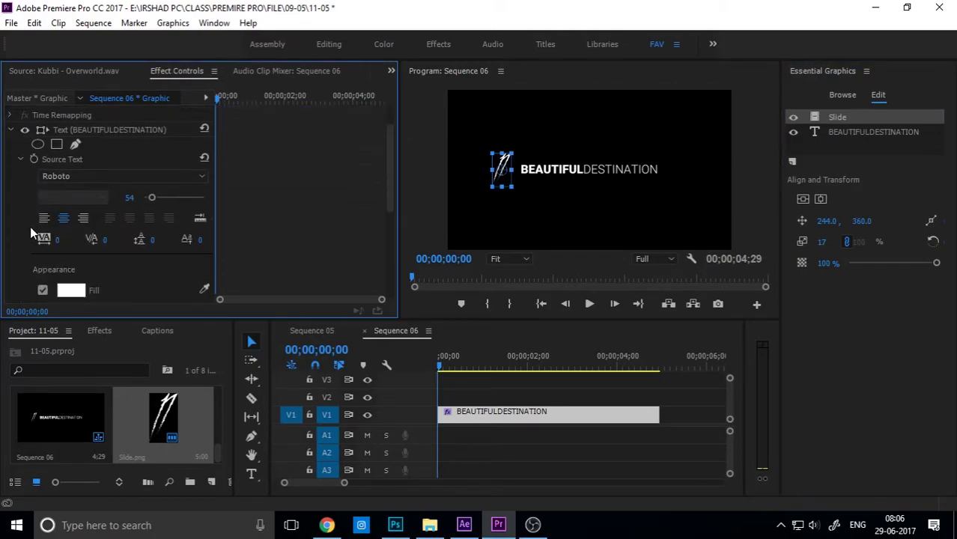
scroll(25, 238, "down", 2)
scroll(60, 224, "down", 2)
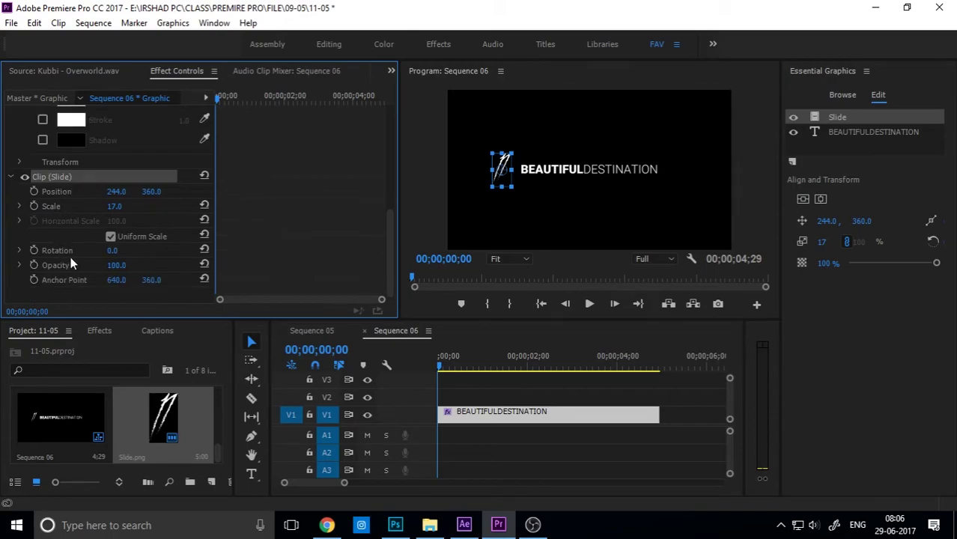
left_click(34, 191)
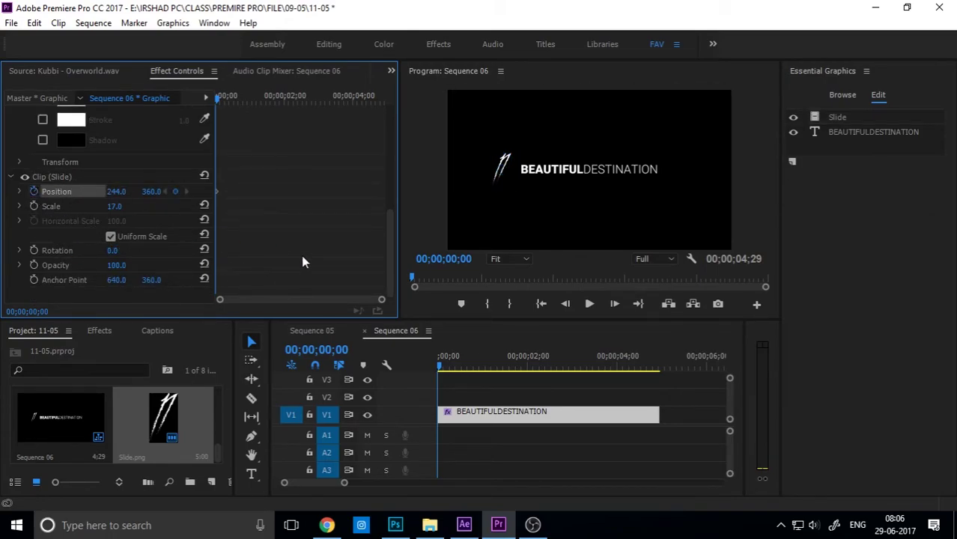
key("Right")
key("Right")
key("Right")
key("Right")
key("Right")
key("Right")
key("Right")
key("Right")
key("Right")
key("Right")
key("Right")
key("Right")
key("Right")
key("Right")
key("Right")
key("Right")
key("Right")
key("Right")
key("Right")
key("Right")
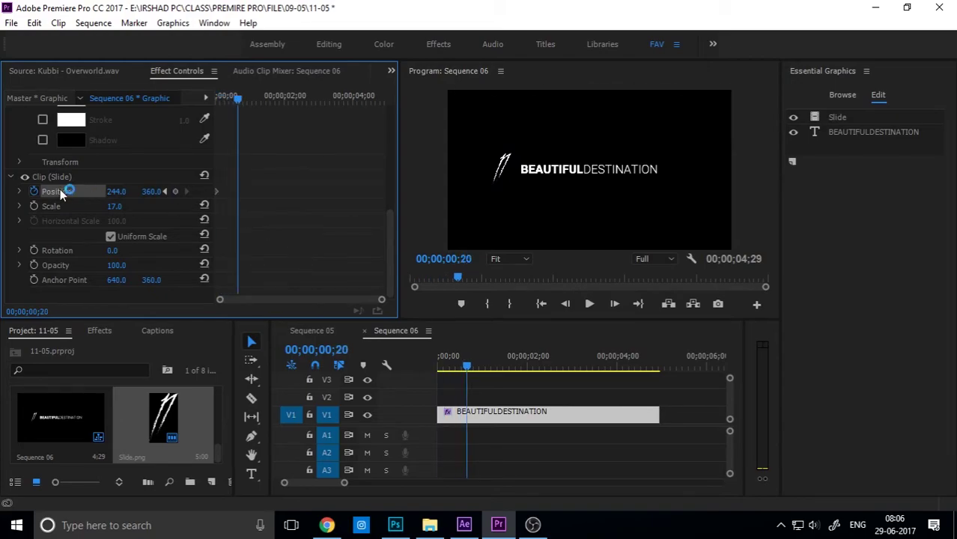
left_click_drag(116, 192, 195, 192)
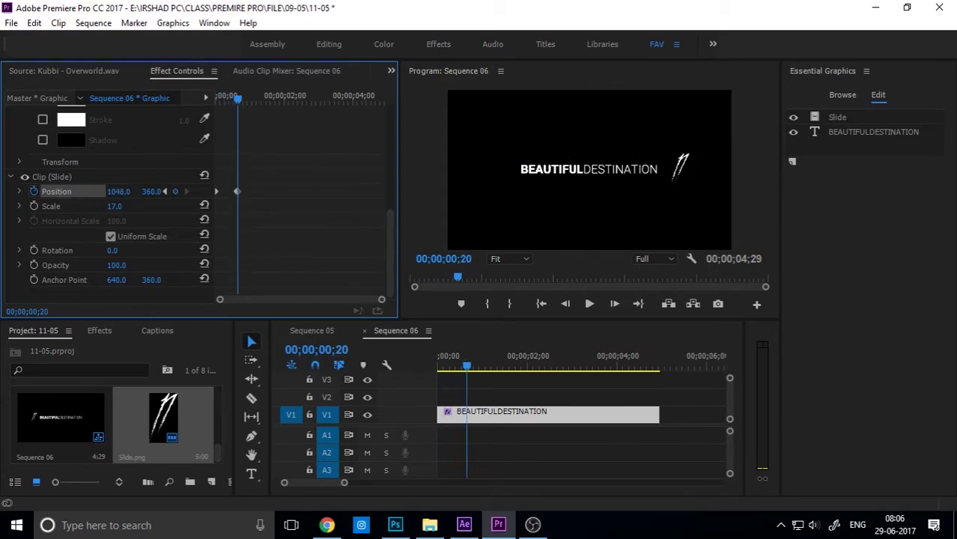
key("Right")
key("Right")
key("Right")
key("Right")
key("Right")
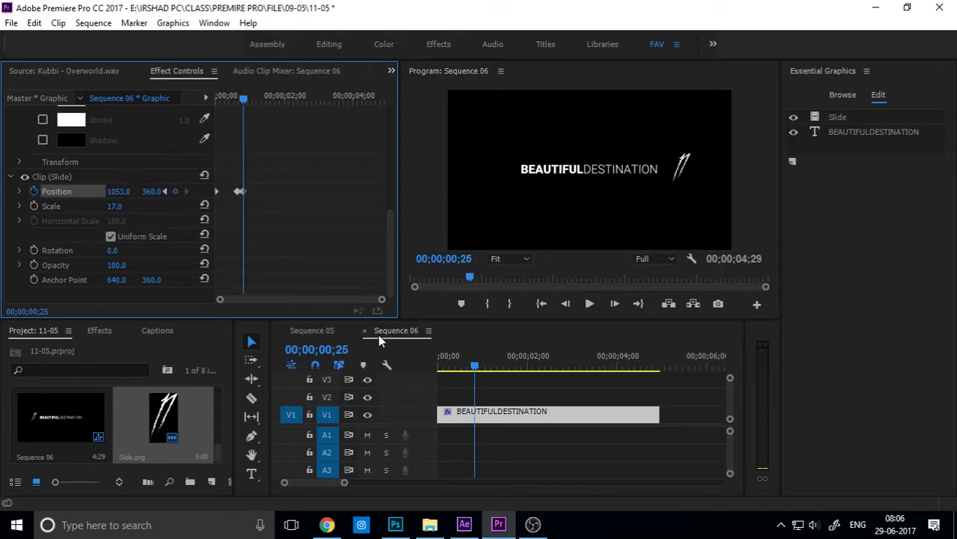
key("shift+Right")
key("shift+Right")
key("shift+Right")
key("shift+Right")
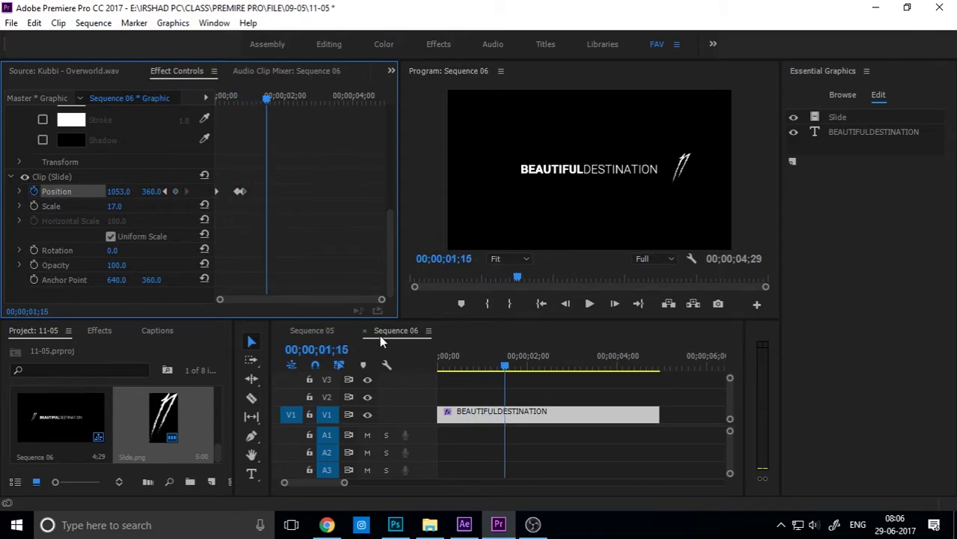
mouse_move(113, 192)
left_mouse_down()
mouse_move(82, 192)
mouse_move(110, 191)
left_mouse_up()
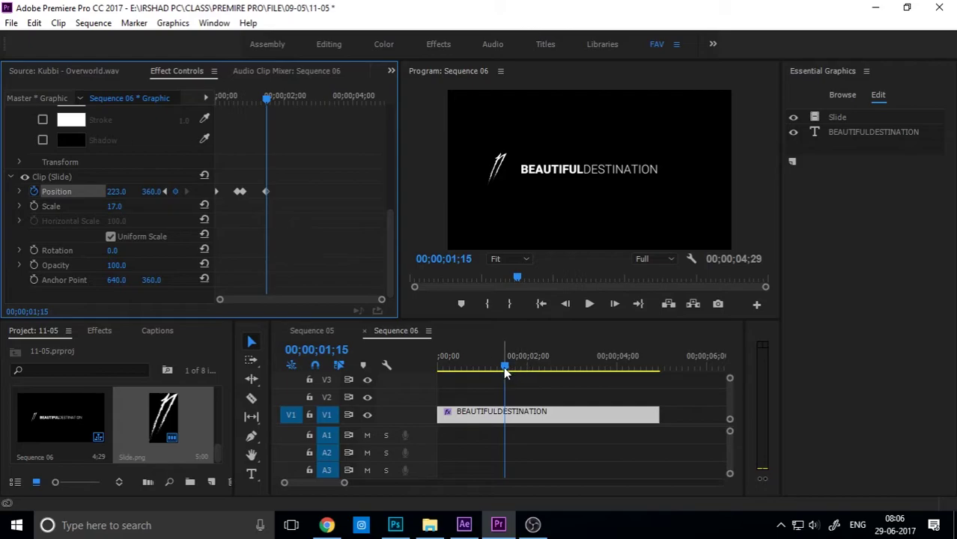
Preview the slash animation from the sequence start
left_click(372, 366)
key("Home")
key("space")
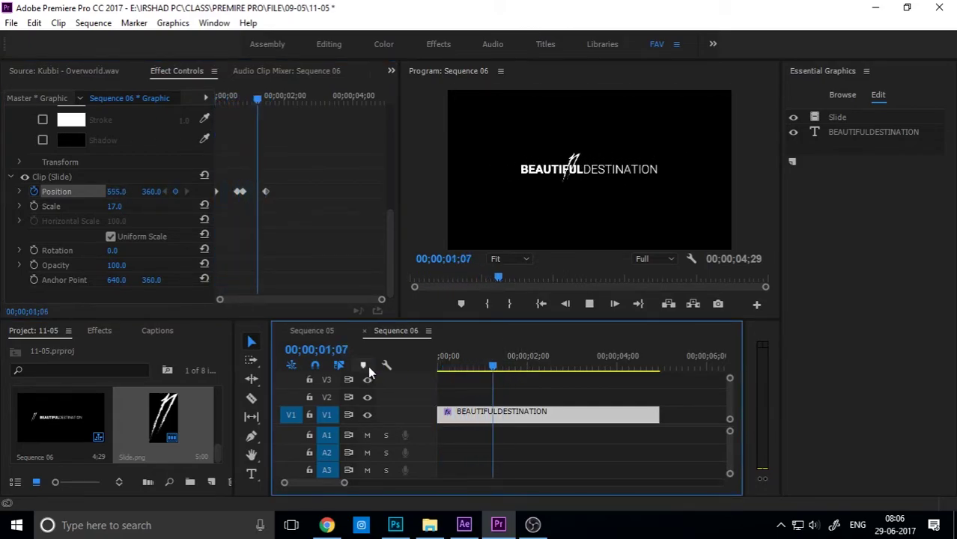
key("space")
Set all the slash's Position keyframes to Bezier temporal interpolation
left_click_drag(307, 173, 165, 213)
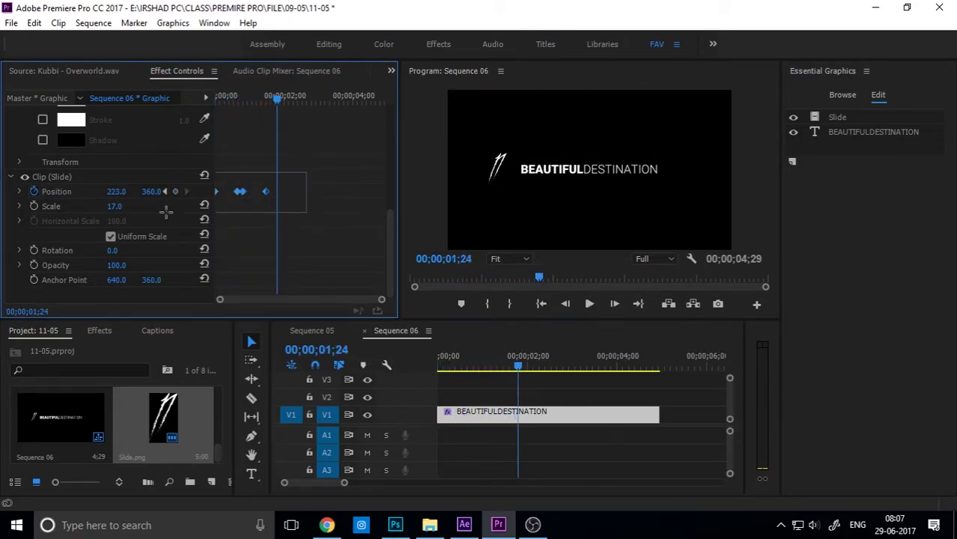
right_click(263, 193)
mouse_move(355, 310)
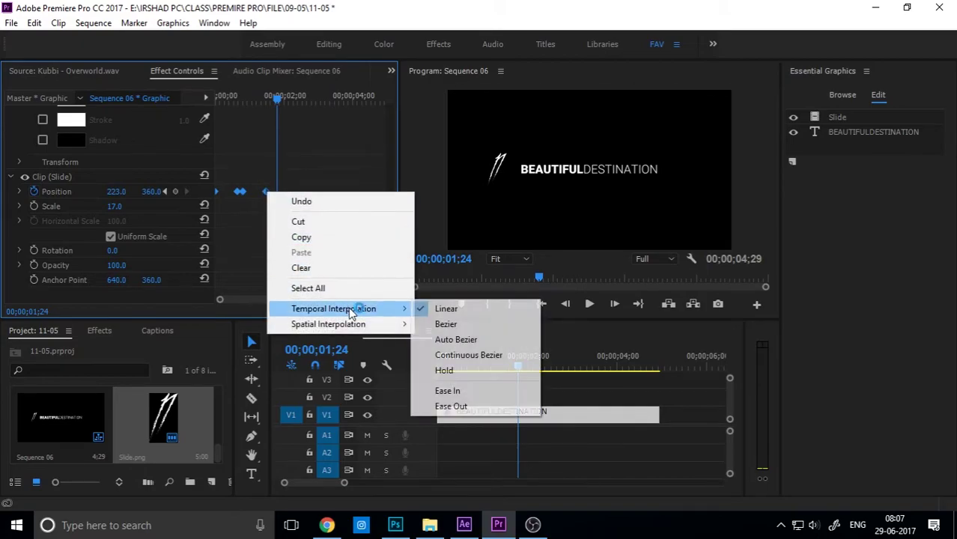
left_click(468, 329)
Play back the eased slash animation and scrub back near the start
left_click(405, 367)
key("Home")
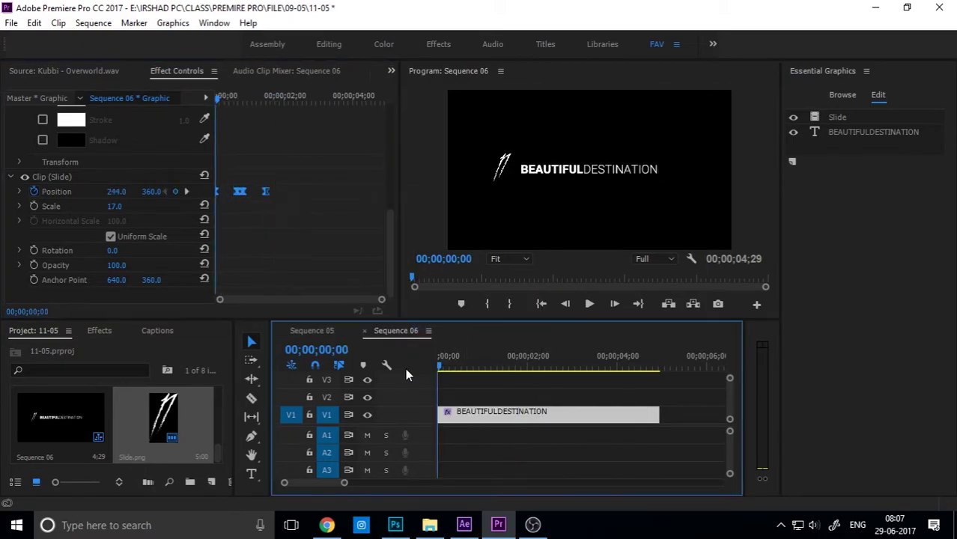
key("space")
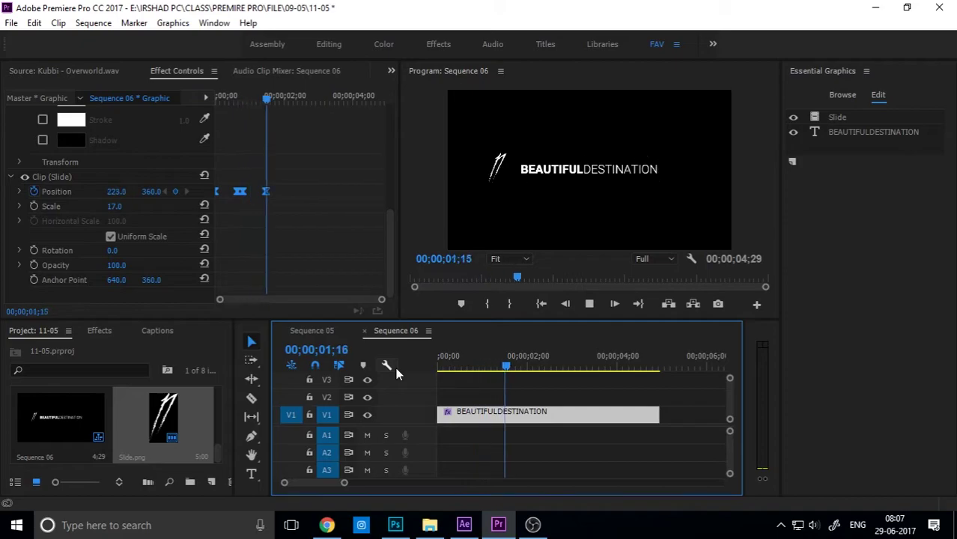
key("space")
left_click_drag(519, 365, 477, 365)
left_click(493, 386)
Draw a four-sided white shape over the title with the Pen tool around frame 21
left_click(470, 365)
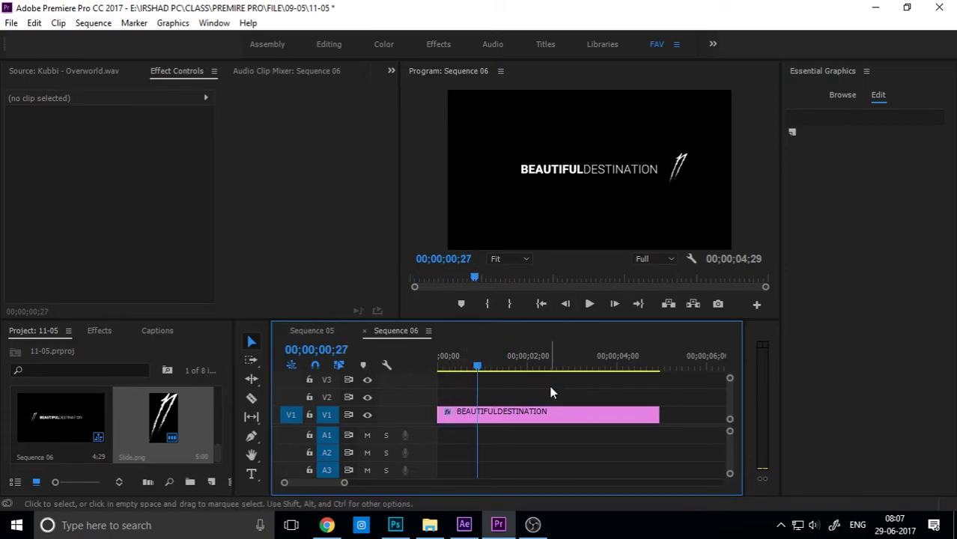
left_click(252, 438)
left_click(694, 147)
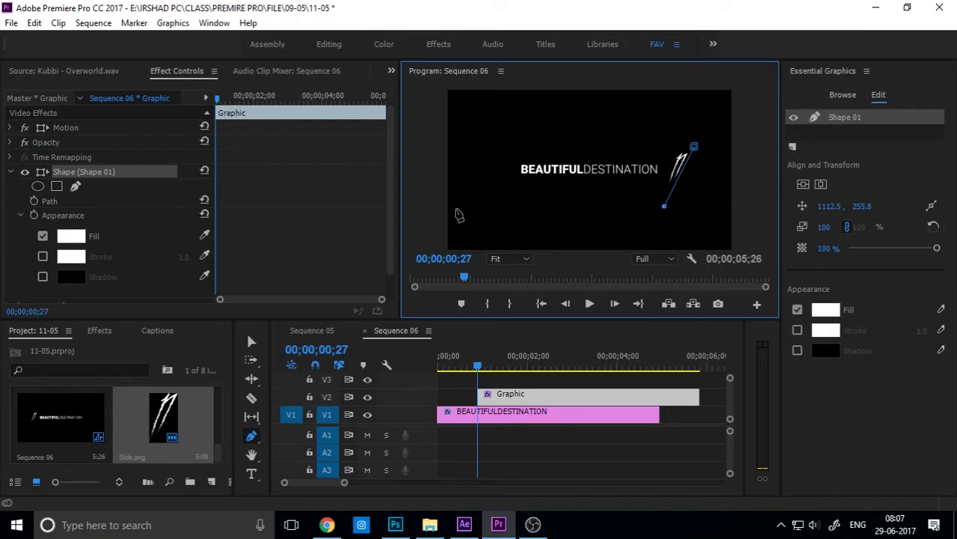
left_click(456, 209)
left_click(465, 139)
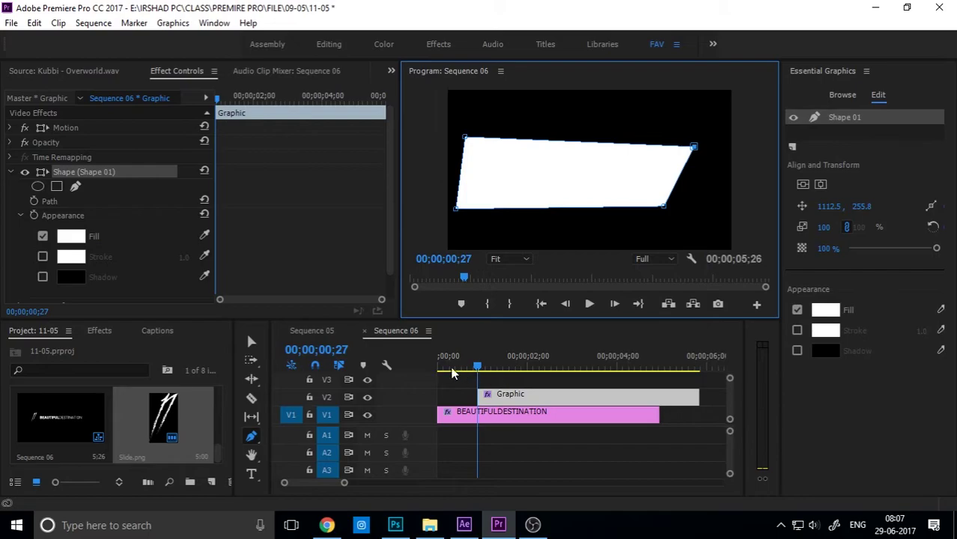
Move the shape's Graphic clip to the sequence start and slide the shape left of the title
left_click(248, 341)
left_click_drag(505, 397, 405, 362)
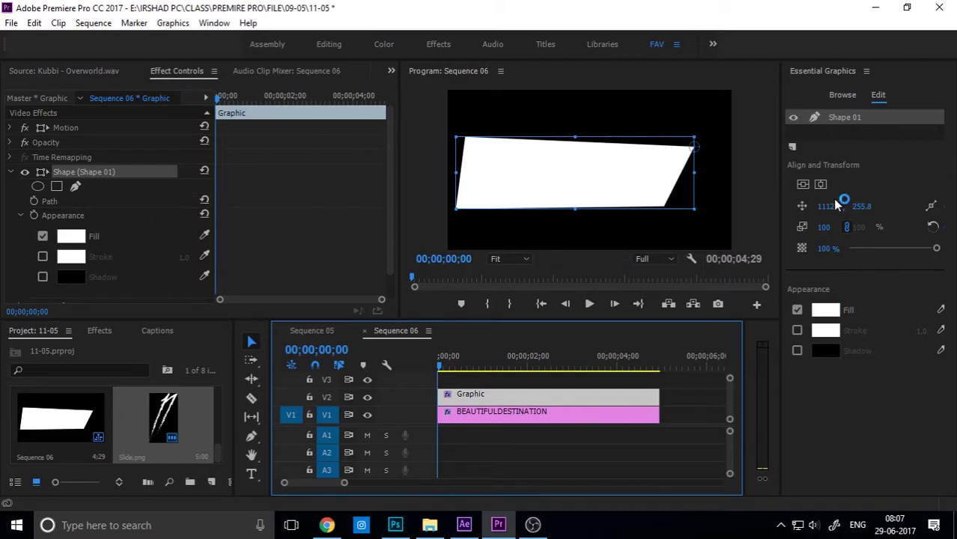
left_click_drag(837, 206, 772, 206)
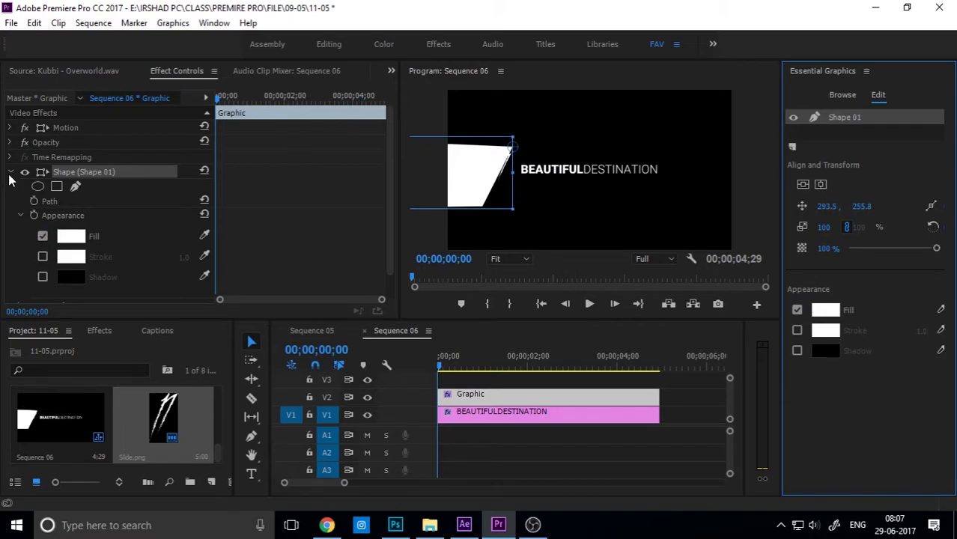
Keyframe Shape 01's Position to sweep right over the title, hold, then slide back left to 270.5
scroll(18, 213, "down", 1)
left_click(20, 280)
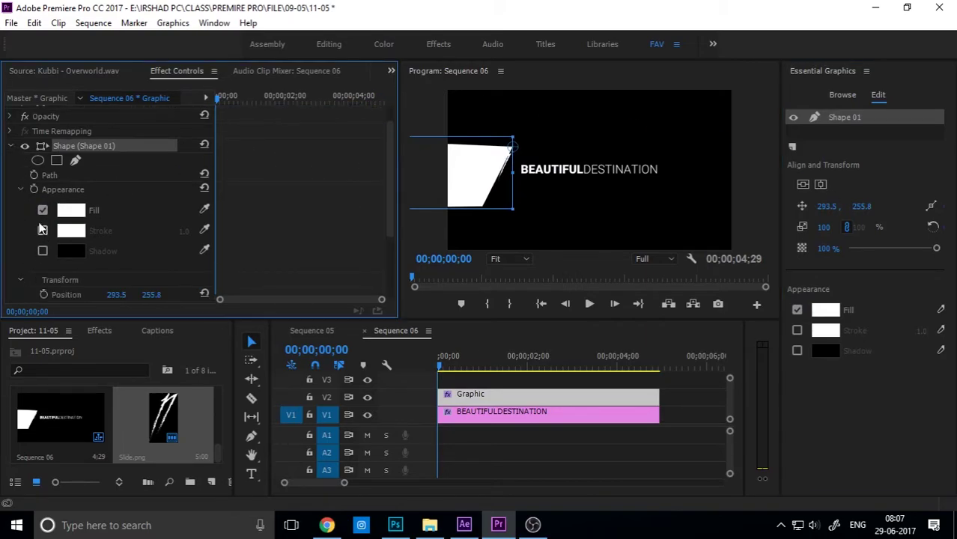
scroll(44, 234, "down", 2)
left_click(45, 238)
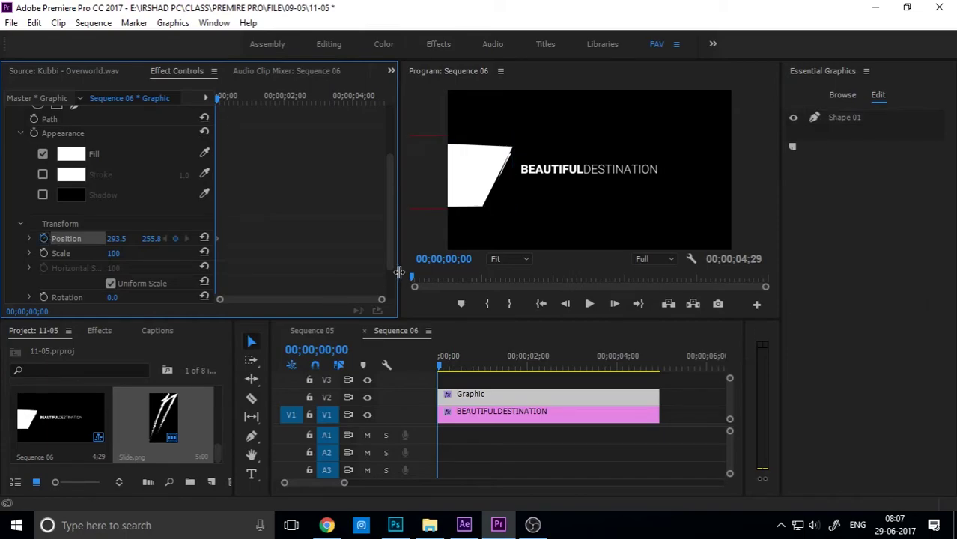
key("space")
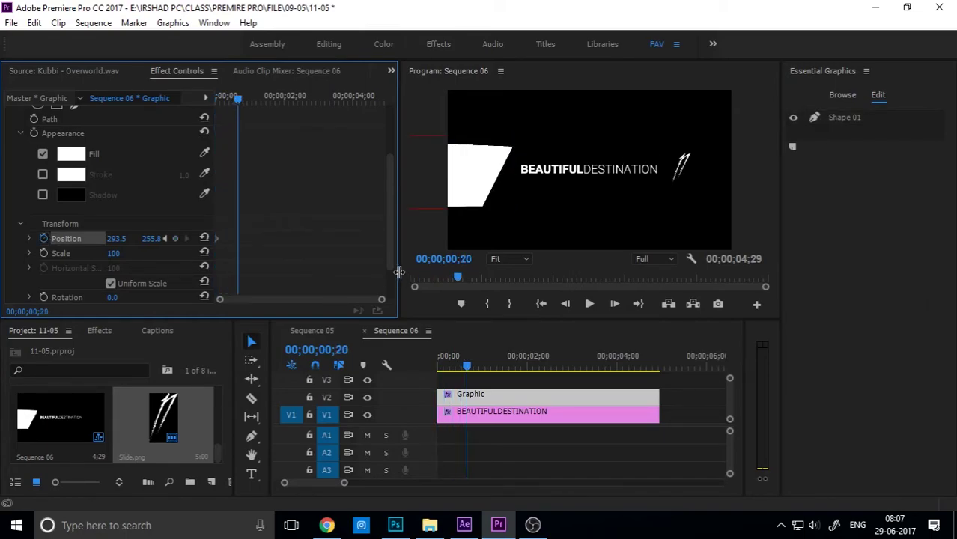
left_click_drag(114, 238, 158, 238)
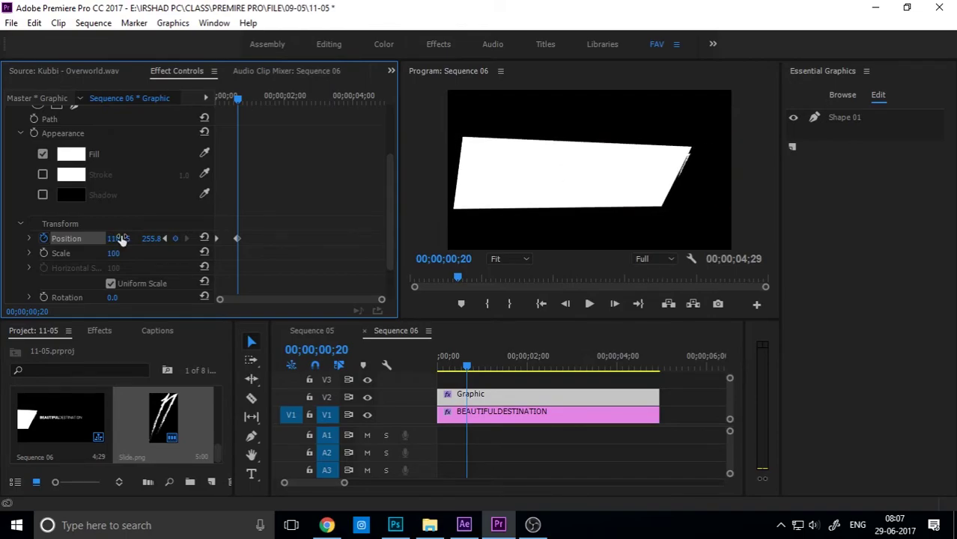
key("space")
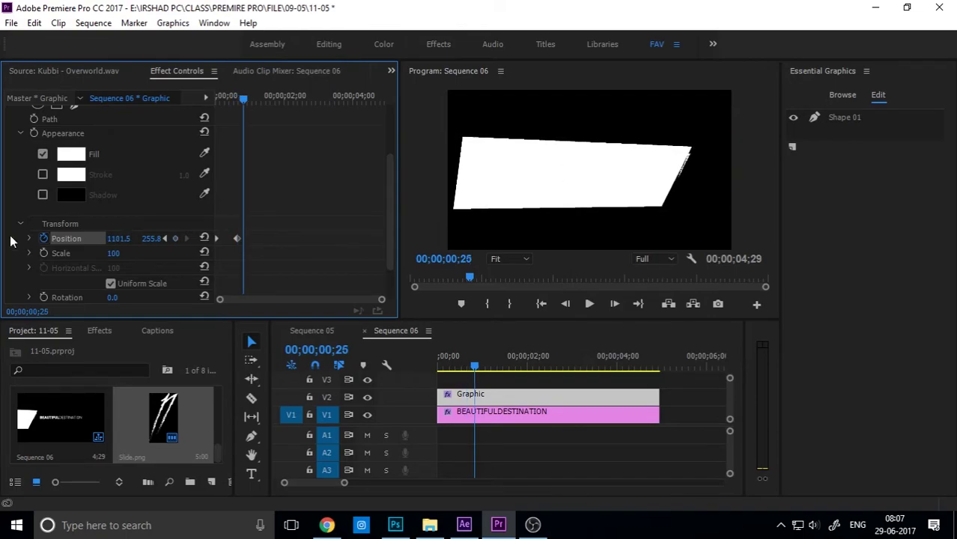
left_click(179, 238)
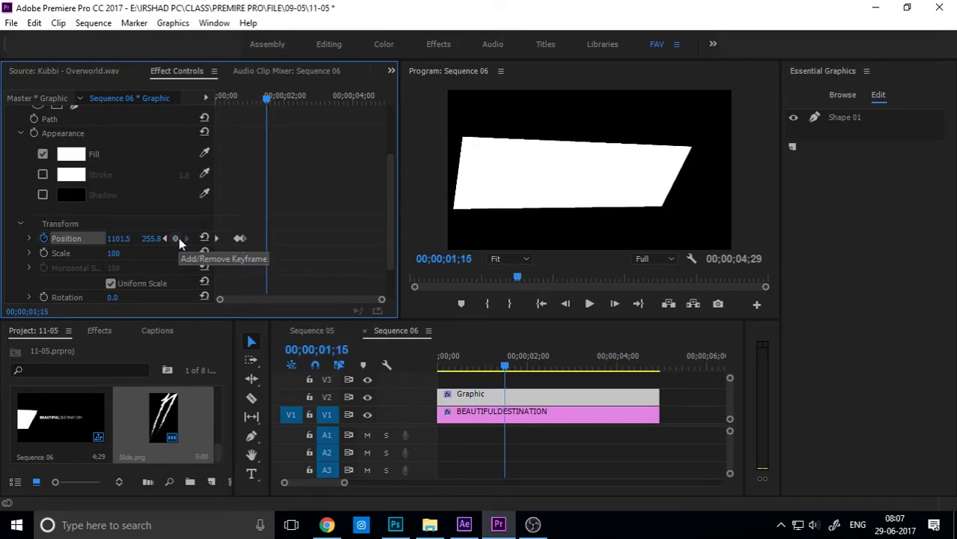
left_click_drag(129, 238, 75, 238)
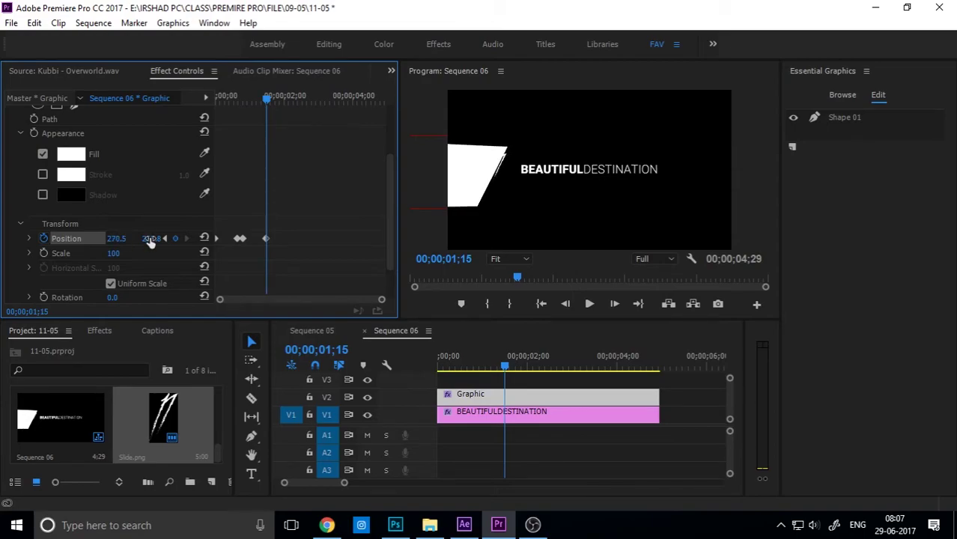
Set the shape's Position keyframes to Bezier temporal interpolation
right_click(267, 238)
mouse_move(341, 354)
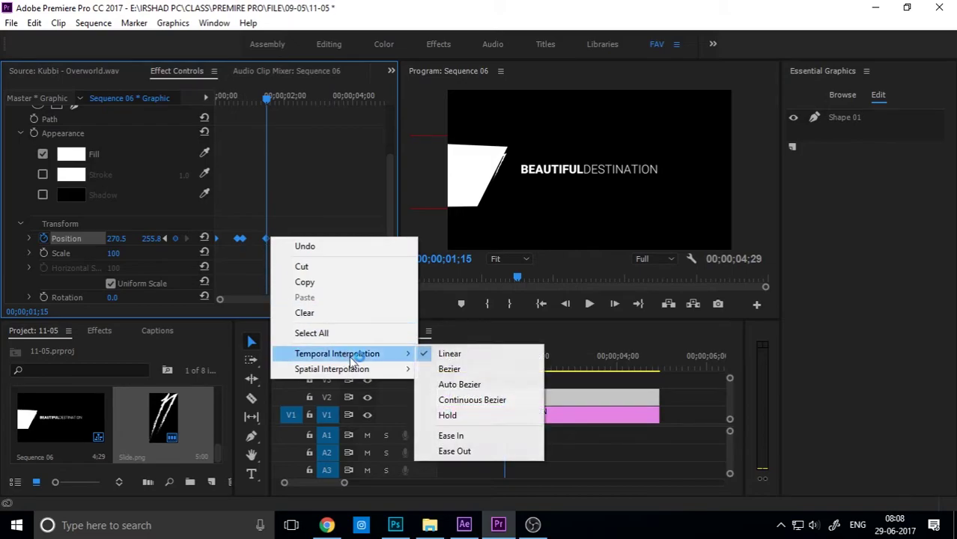
left_click(505, 369)
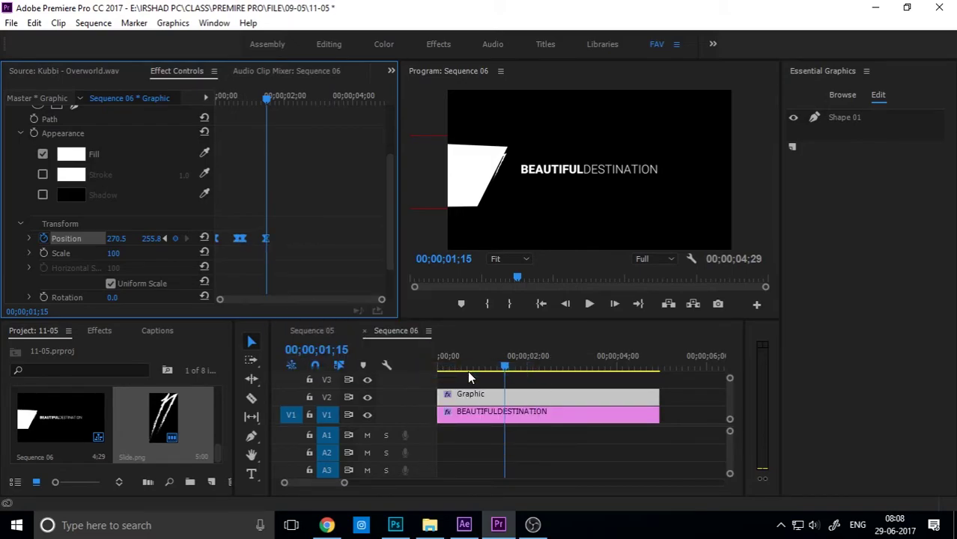
left_click(526, 438)
left_click(531, 393)
Play back the shape animation from the sequence start
left_click_drag(501, 367, 387, 363)
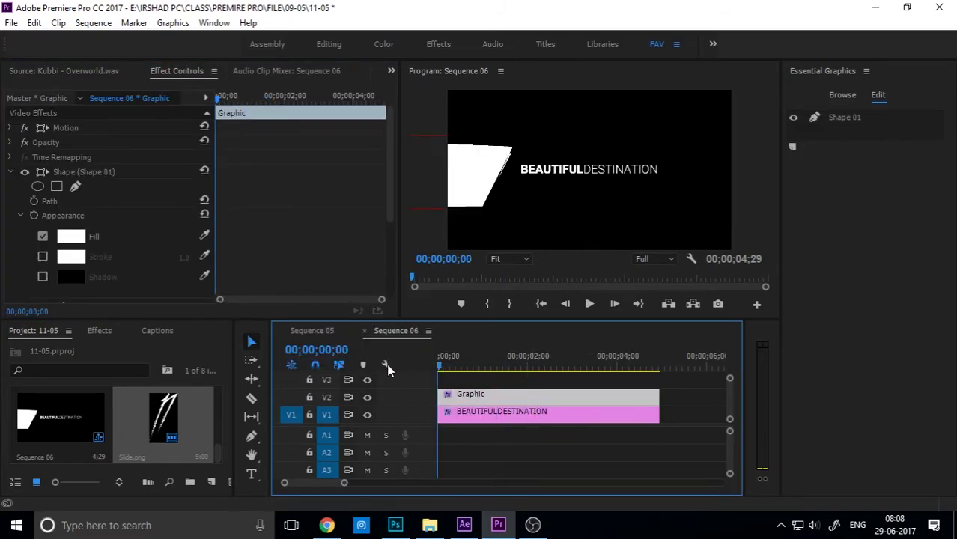
key("space")
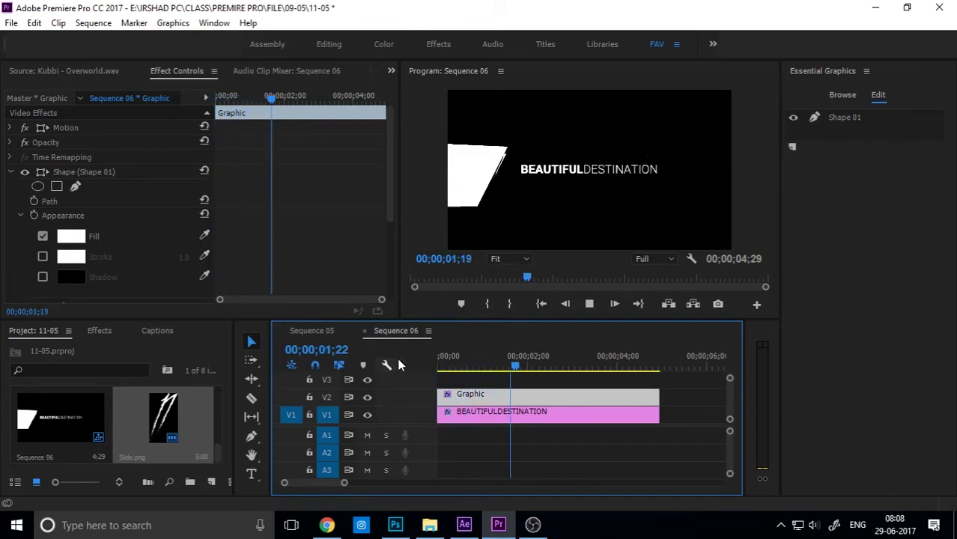
key("space")
Drag Track Matte Key from Video Effects > Keying onto the BEAUTIFULDESTINATION clip
left_click(514, 412)
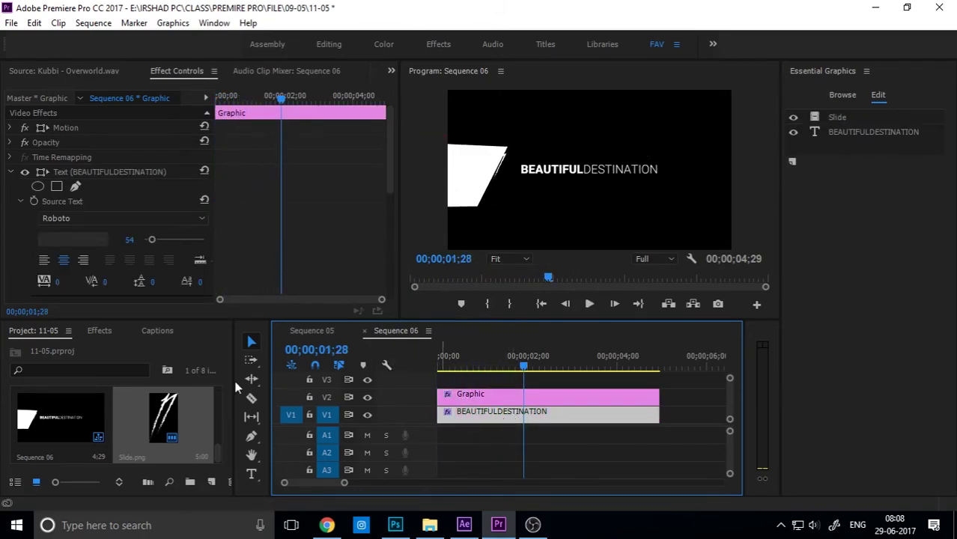
left_click(99, 331)
double_click(59, 424)
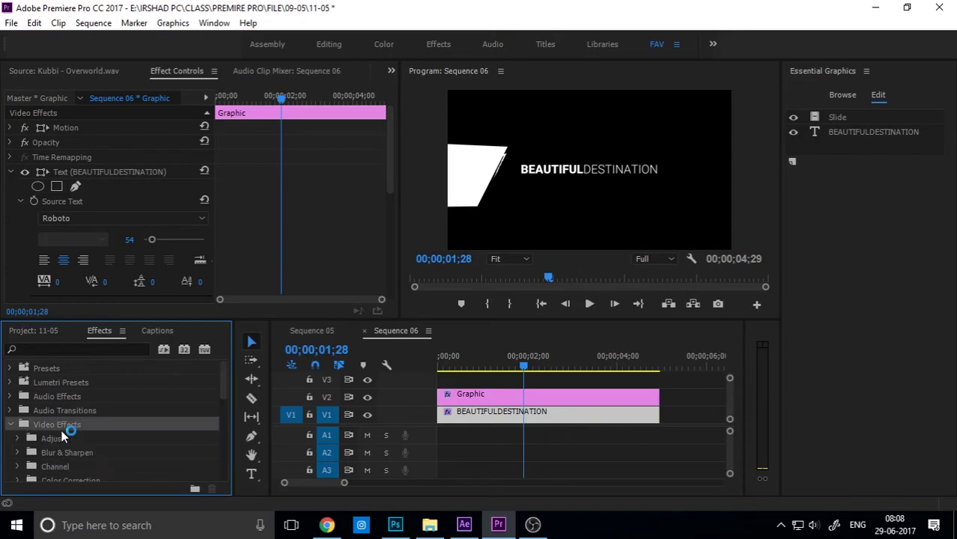
scroll(64, 429, "down", 2)
double_click(62, 451)
scroll(66, 450, "down", 4)
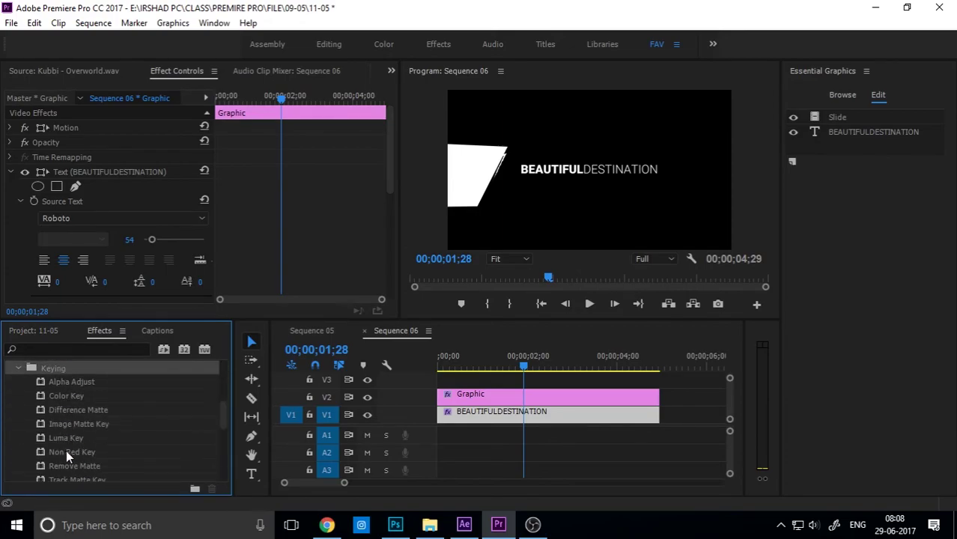
left_click(105, 453)
left_click_drag(77, 454, 525, 414)
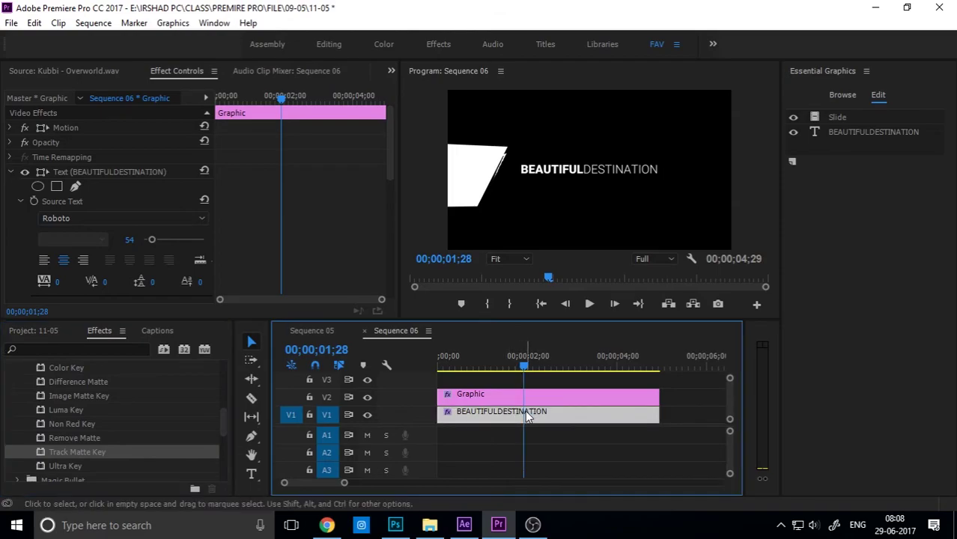
Set Track Matte Key's Matte to Video 2 and play the masked title reveal from the start
left_click_drag(392, 154, 390, 293)
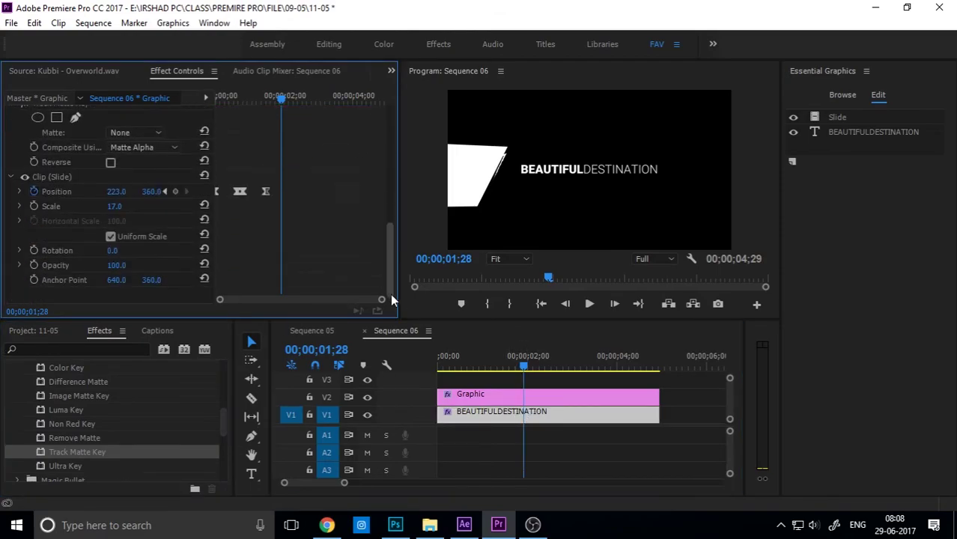
scroll(390, 246, "up", 5)
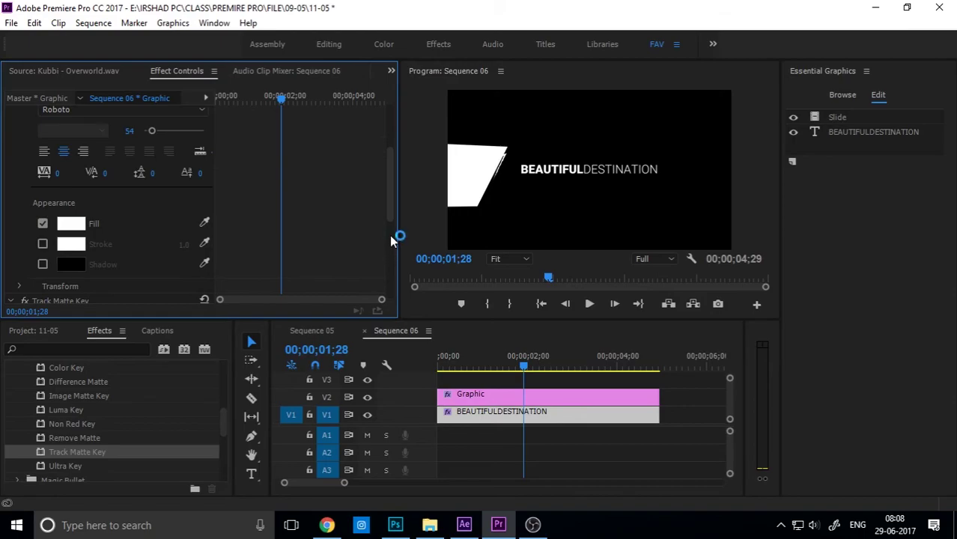
scroll(393, 219, "down", 3)
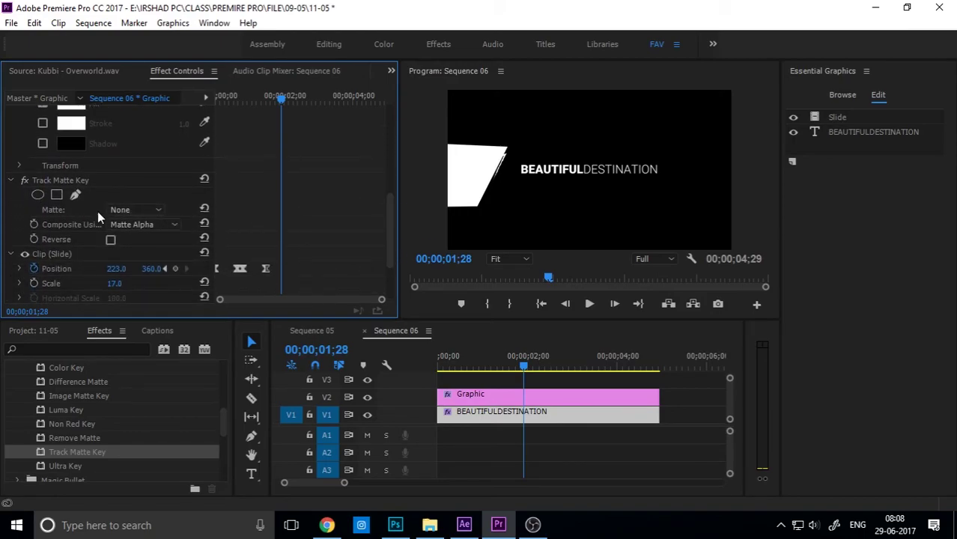
left_click(135, 210)
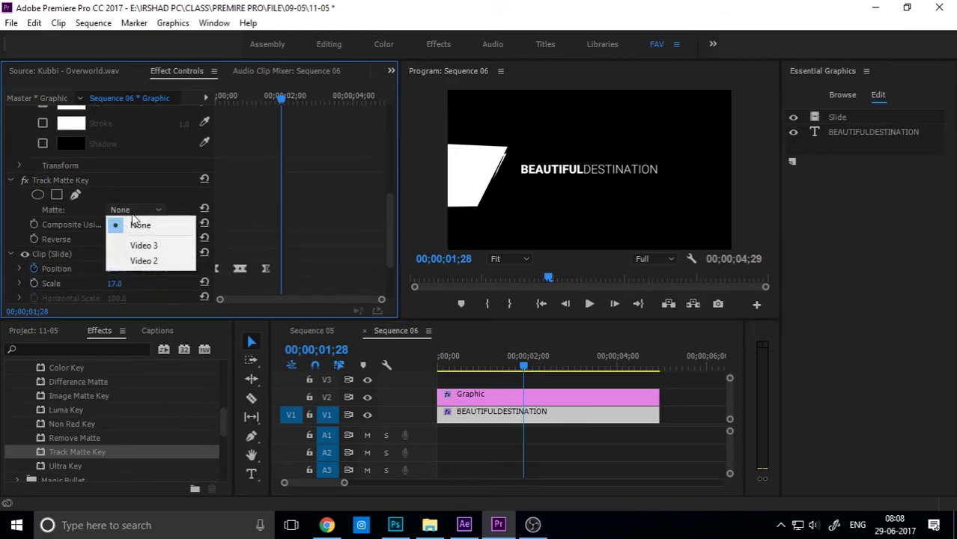
left_click(166, 261)
left_click_drag(470, 362, 397, 368)
key("space")
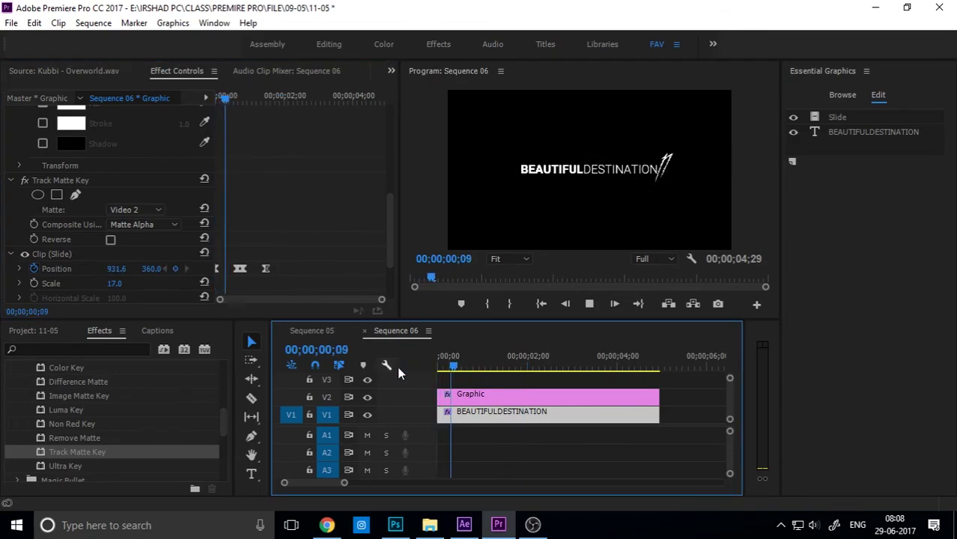